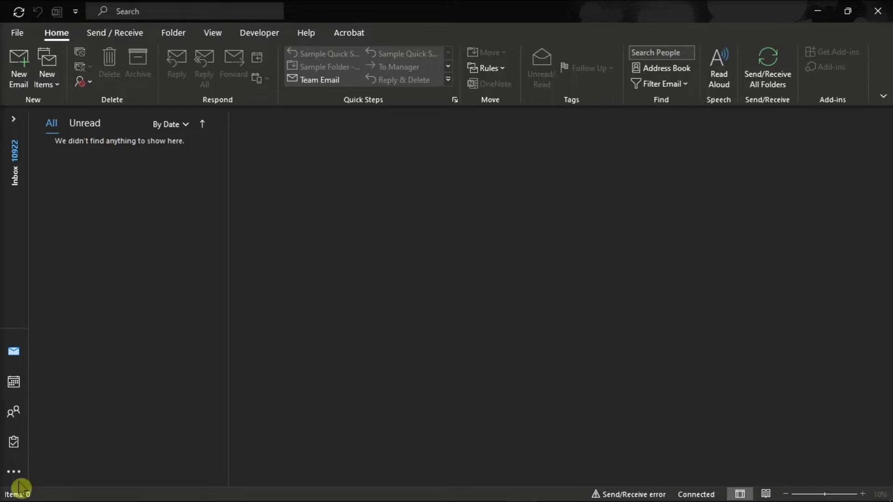
Step: Run a Quick Repair on Microsoft Office LTSC Professional Plus 2021 from Apps and Features
right_click(5, 498)
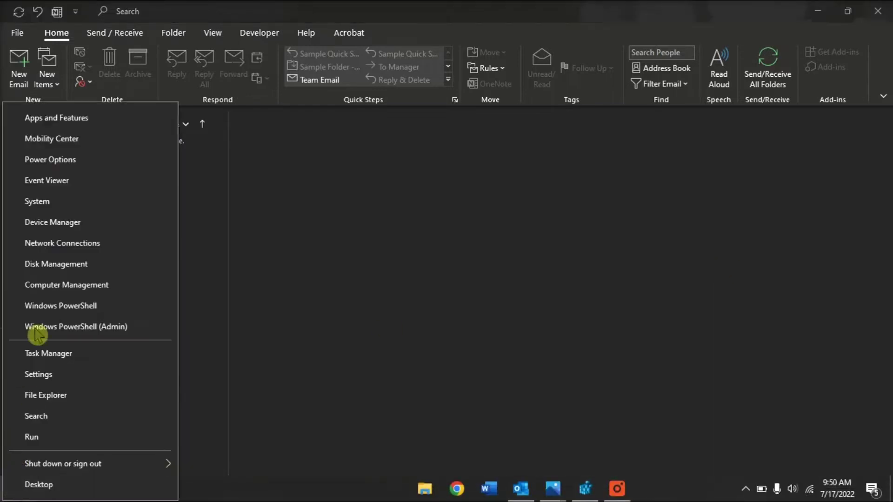
left_click(63, 120)
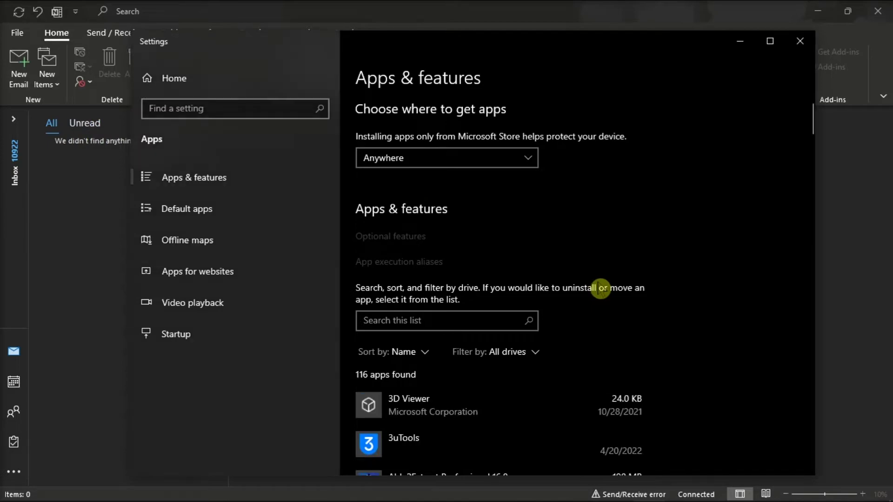
scroll(600, 288, "down", 20)
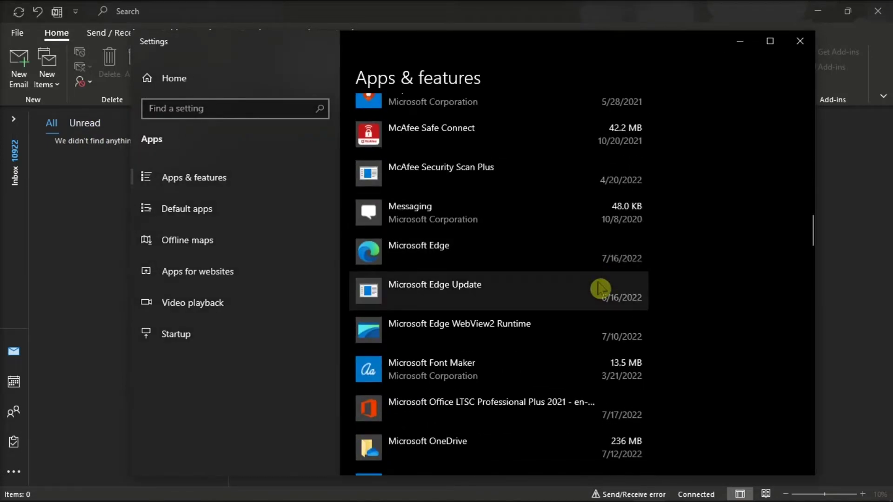
scroll(557, 289, "down", 3)
left_click(504, 289)
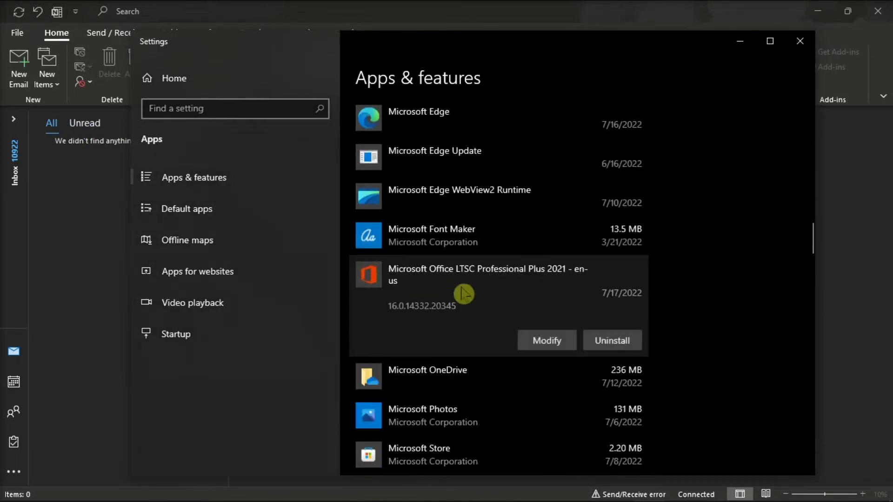
left_click(550, 346)
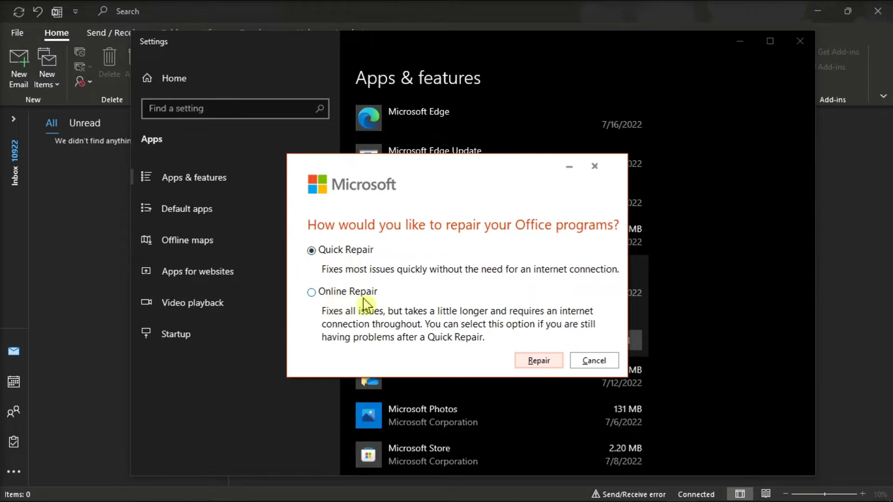
left_click(525, 360)
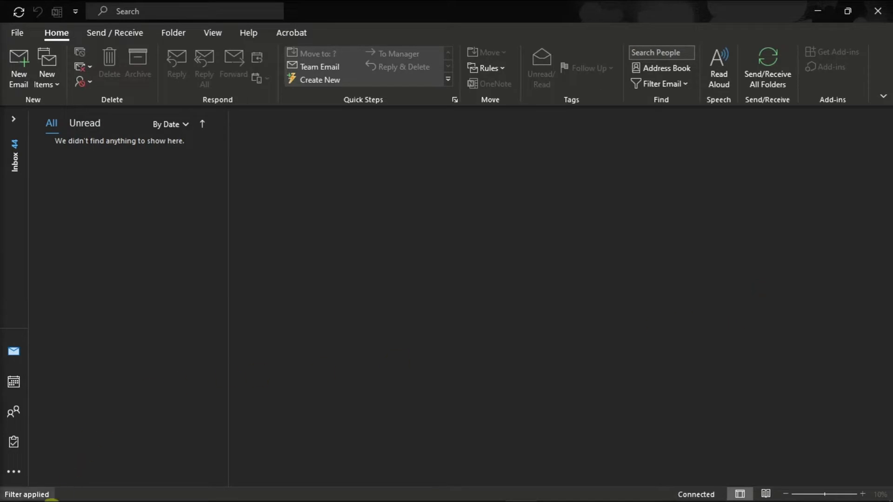
Step: Open %UserProfile%\AppData\Local\Microsoft\Office\16.0\Lync and delete the sip_username folder
left_click(24, 497)
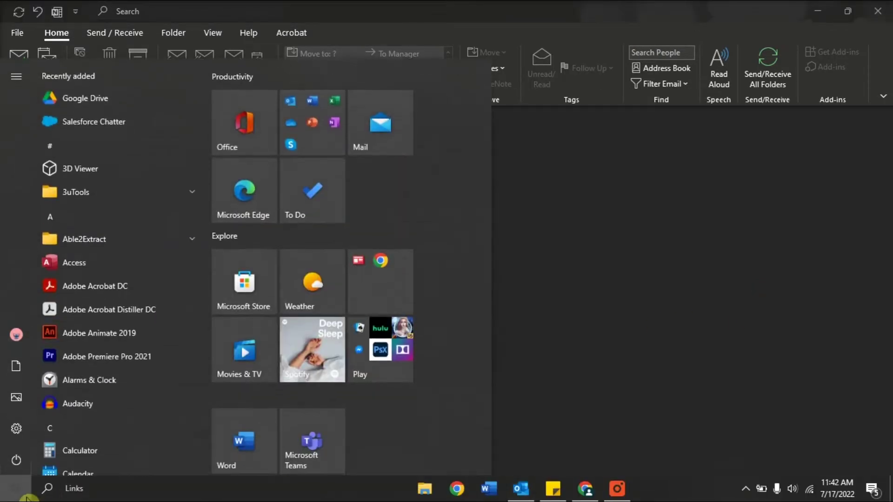
type("%UserProfile%\\AppData\\Local\\Microsoft\\Office\\16.0\\Lync")
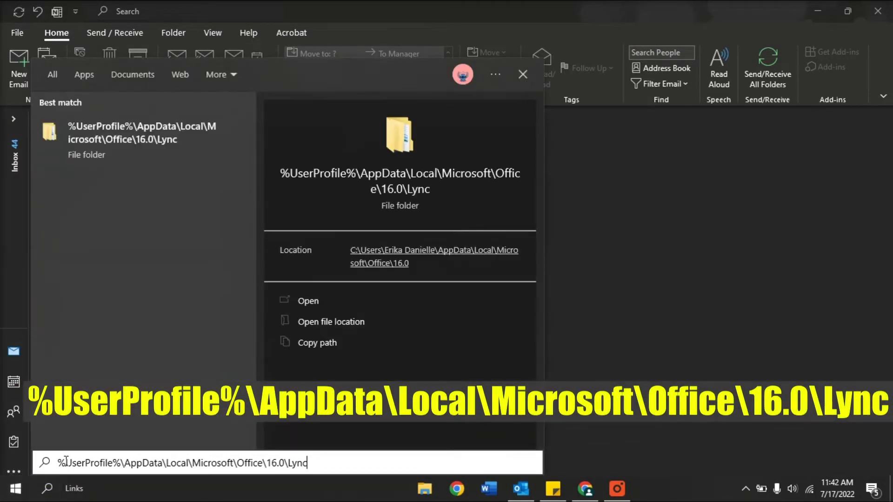
key("Return")
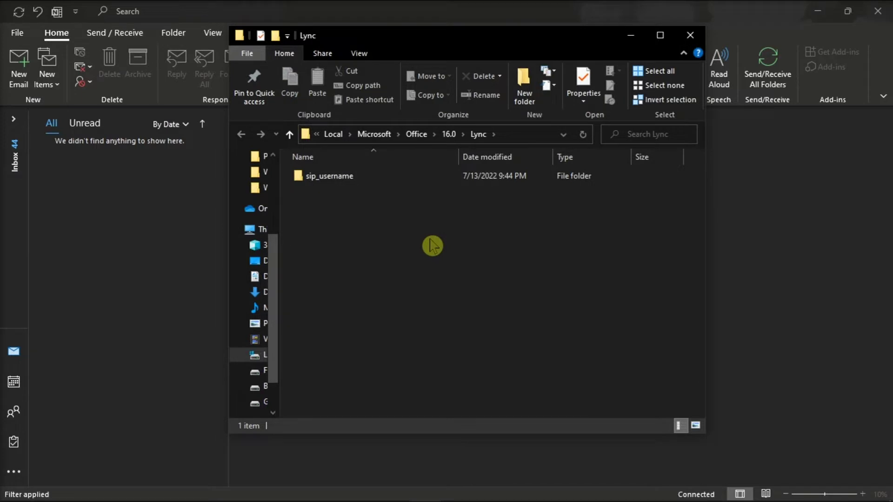
left_click(378, 182)
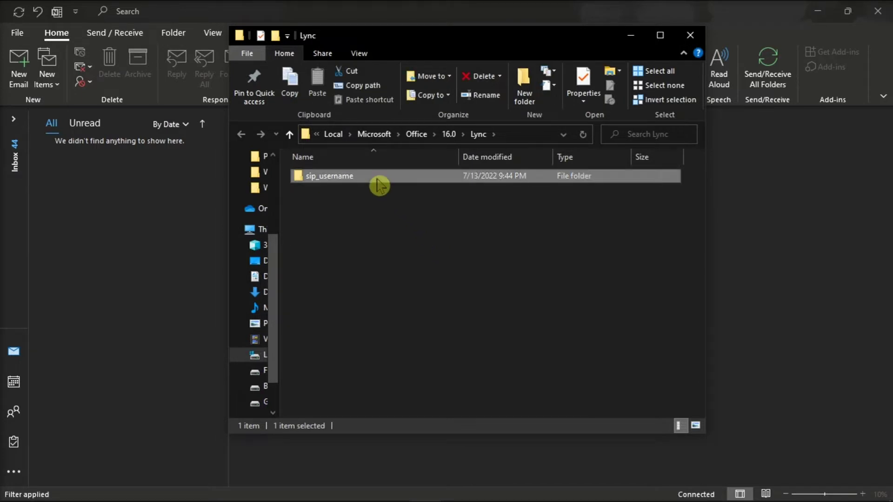
right_click(377, 185)
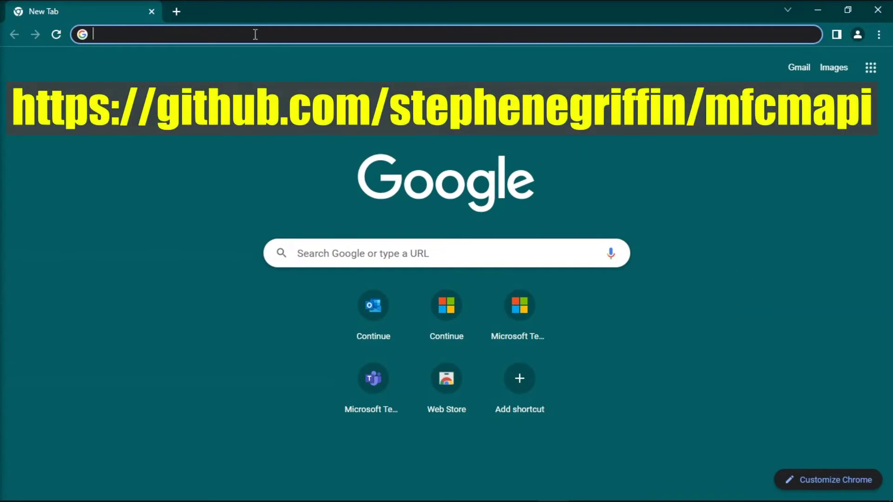
Step: Open the latest release page of the github.com/stephenegriffin/mfcmapi repository
type("https://github.com/stephenegriffin/mfcmapi")
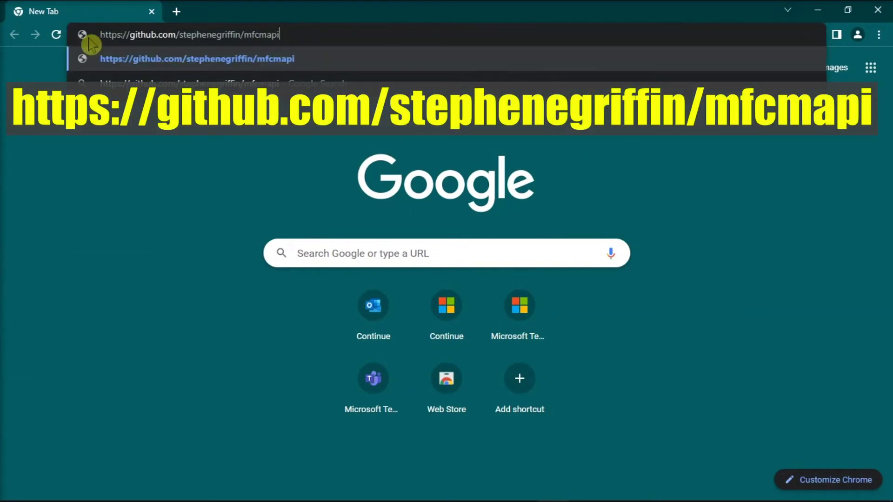
key("Return")
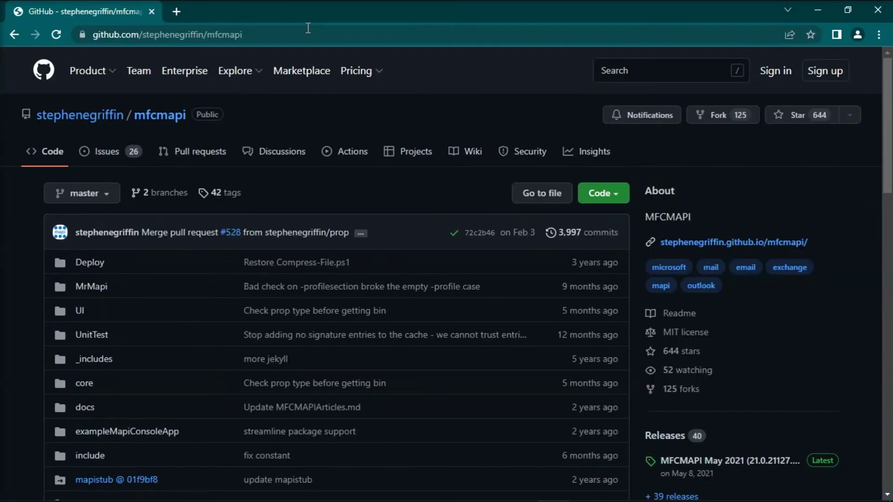
scroll(402, 188, "down", 10)
scroll(402, 188, "down", 8)
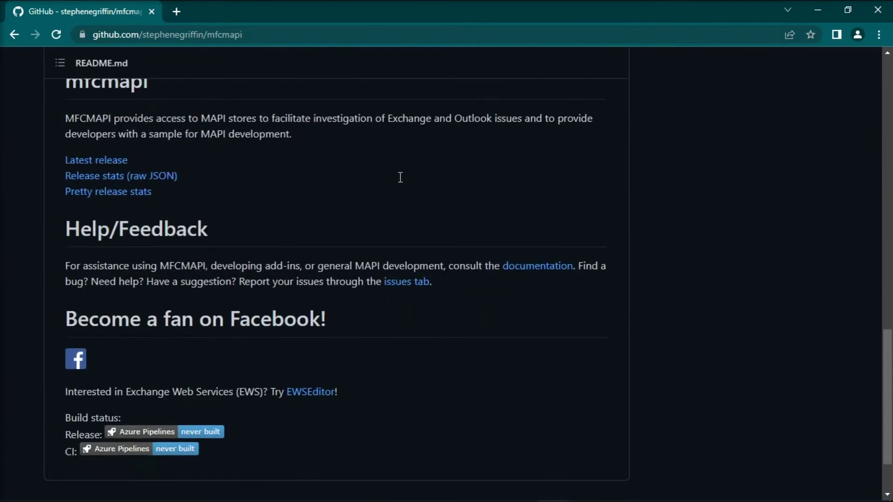
left_click(118, 162)
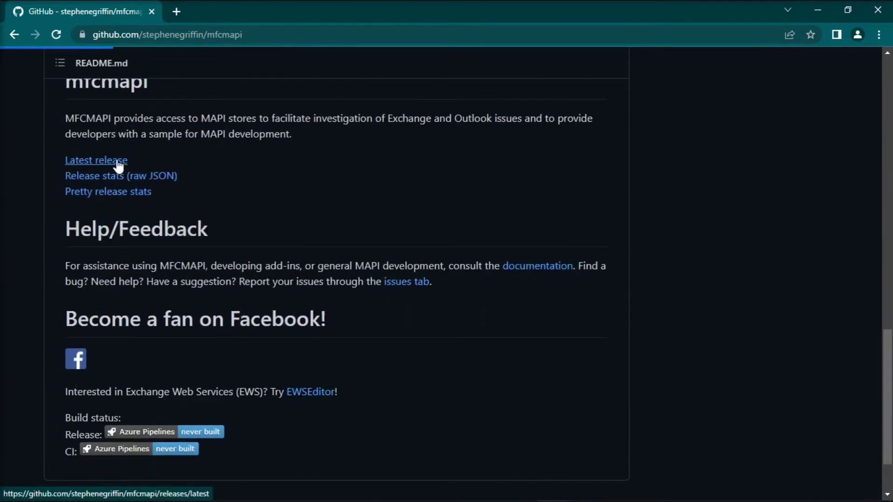
Step: Download the MFCMAPI.x64.pdb.21.0.21127.03.zip asset and return to the MFCMAPI window
scroll(523, 278, "down", 5)
scroll(523, 282, "down", 4)
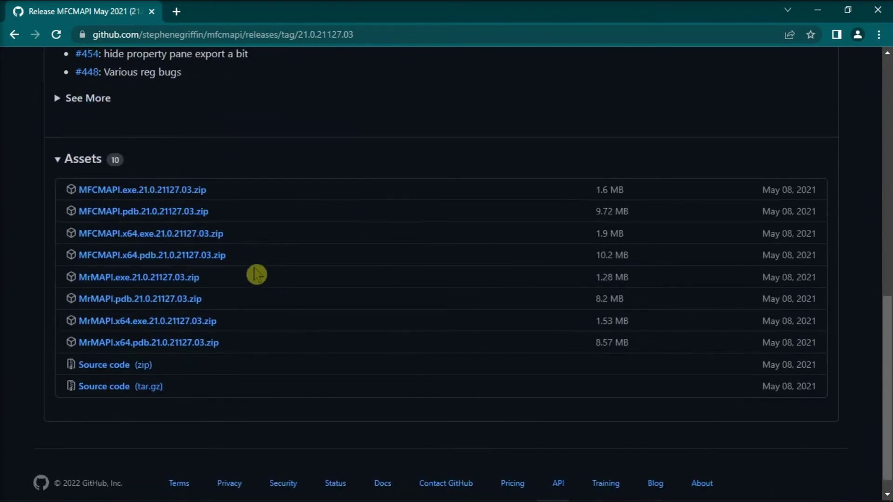
left_click(201, 256)
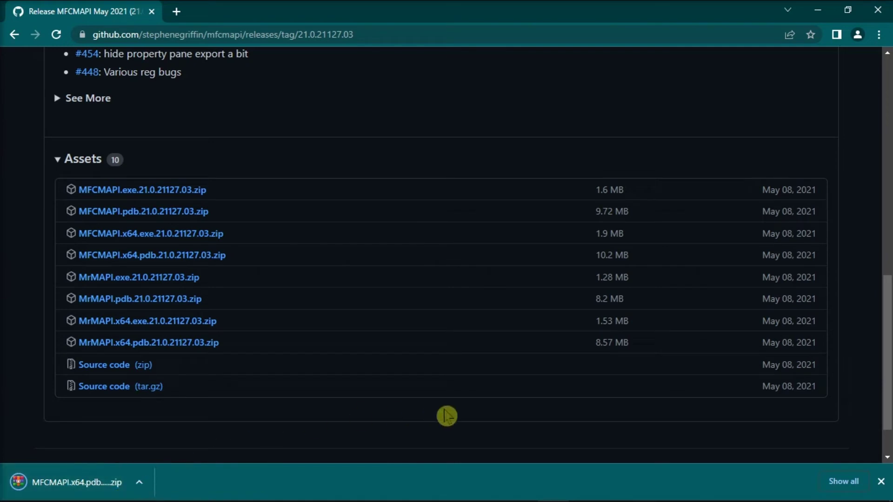
left_click(584, 490)
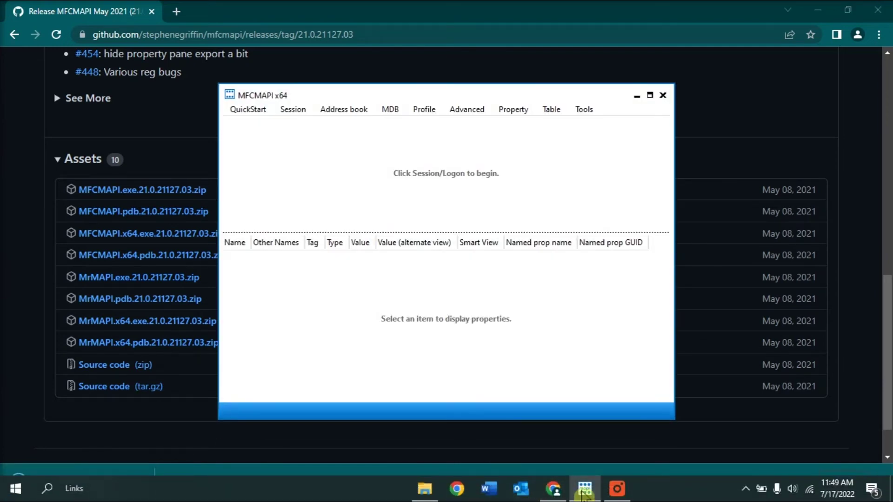
Step: Enable 'Use the MDB_ONLINE flag when calling OpenMsgStore' in MFCMAPI's Tools > Options
left_click(584, 110)
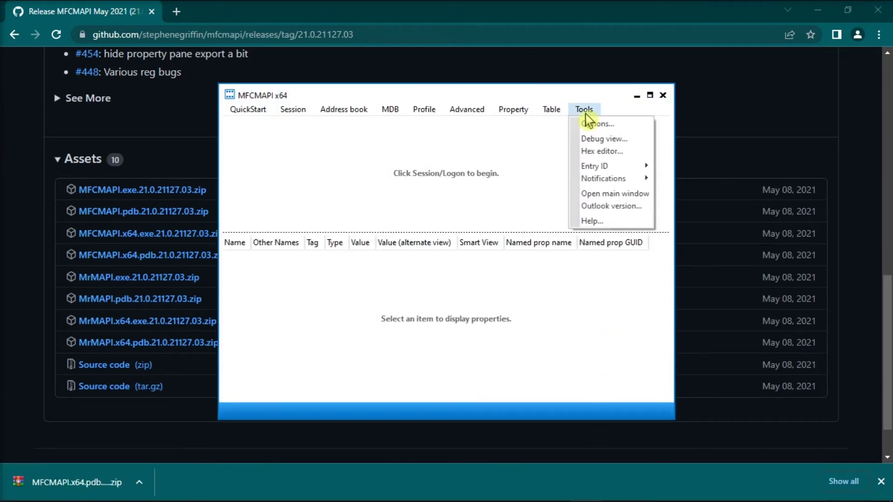
left_click(593, 124)
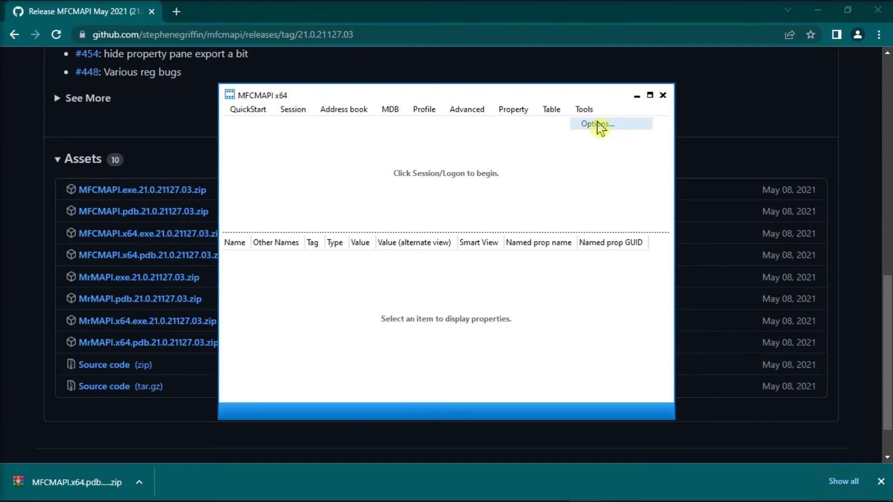
scroll(577, 259, "down", 5)
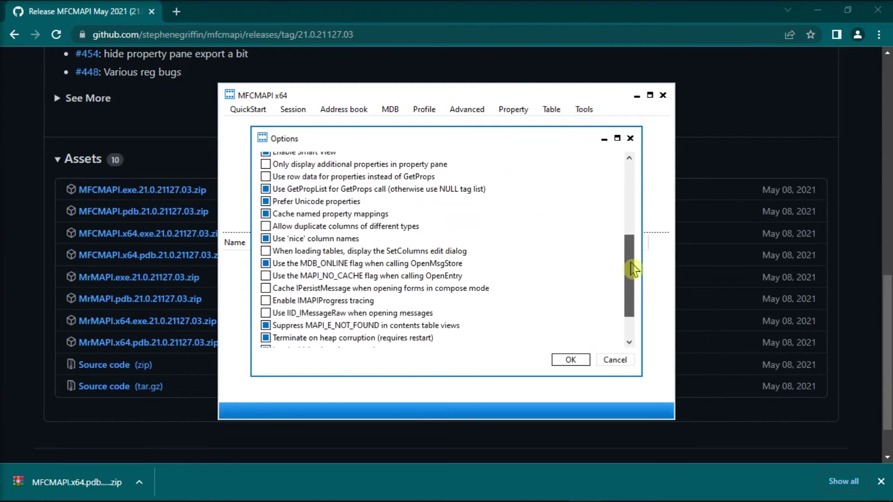
left_click(267, 260)
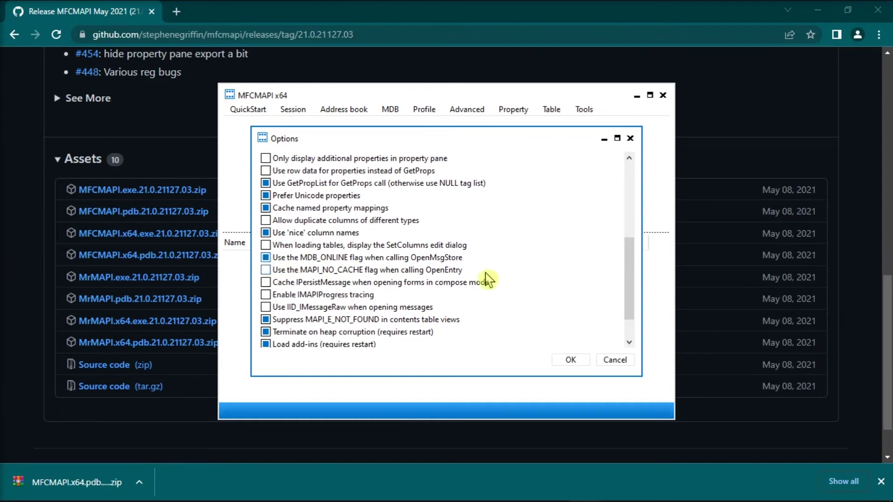
left_click(571, 360)
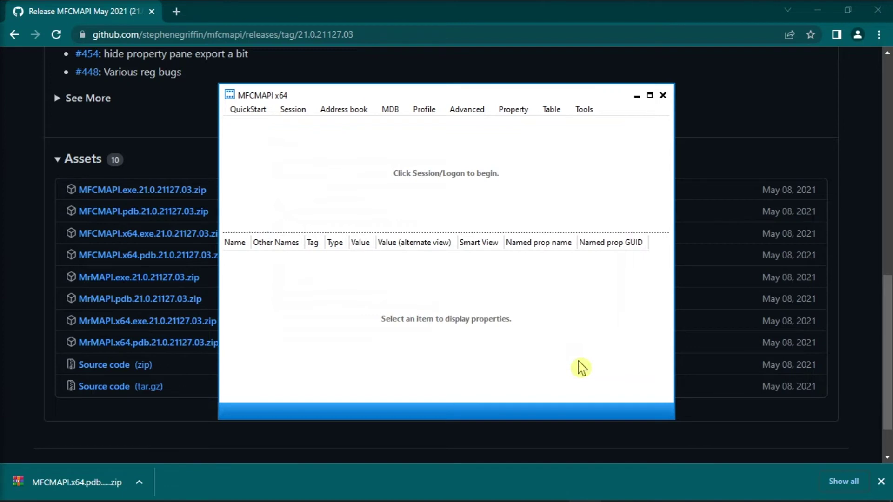
Step: Log on to MFCMAPI with the Office Tutorials profile and open the mailbox store
left_click(287, 112)
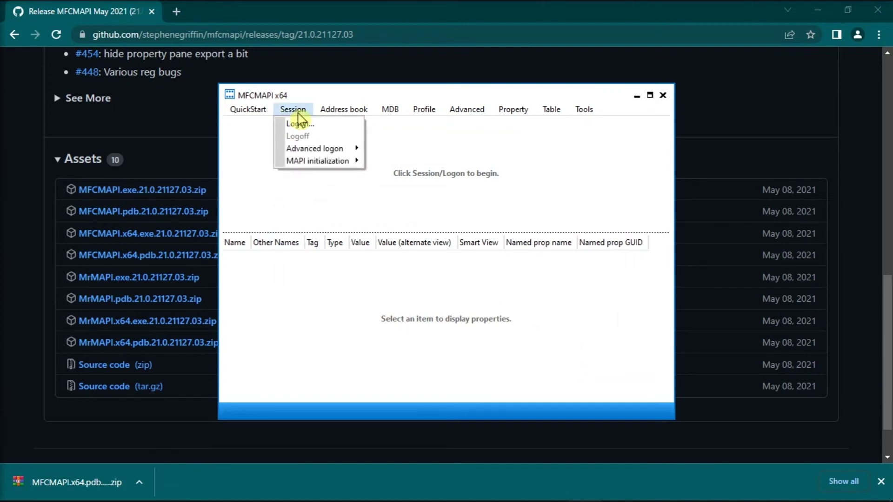
left_click(299, 123)
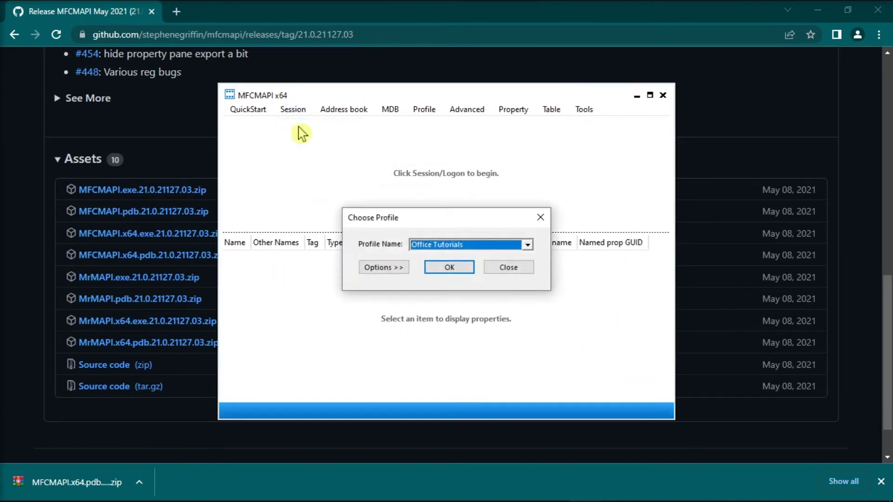
left_click(451, 268)
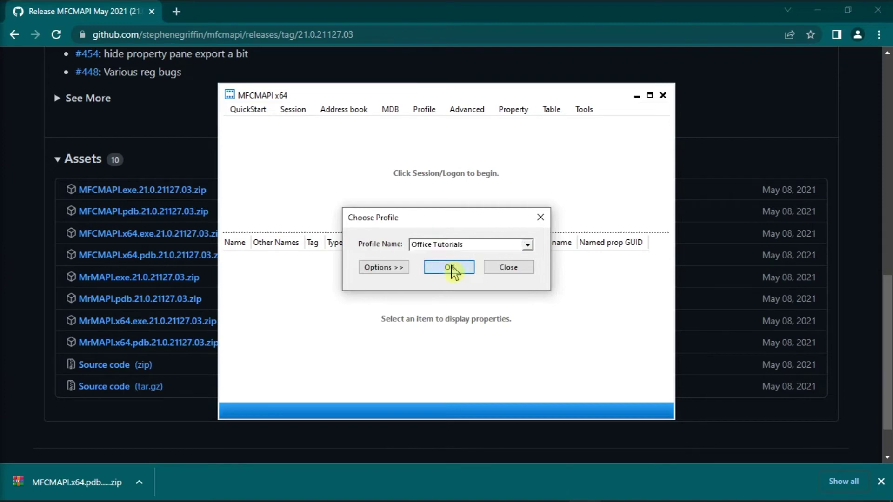
double_click(276, 138)
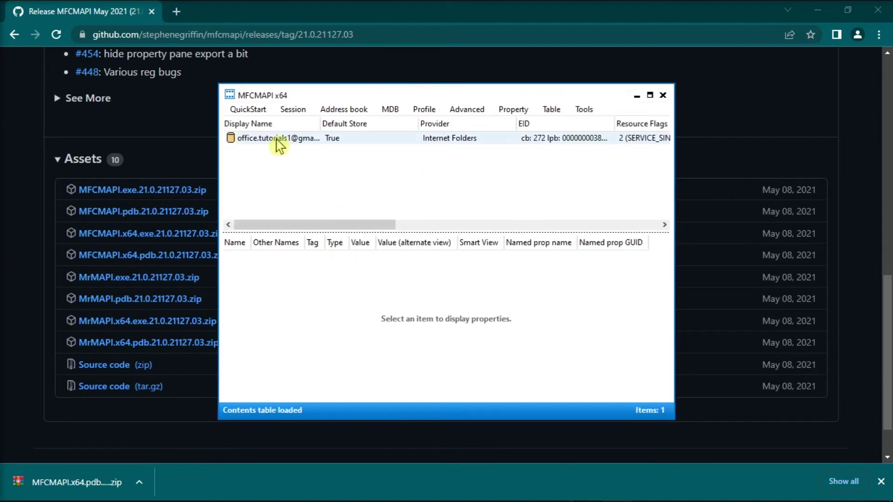
Step: Browse Root - Mailbox > IPM_SUBTREE > Inbox to its 0x36DE000A property, then close MFCMAPI
left_click(277, 139)
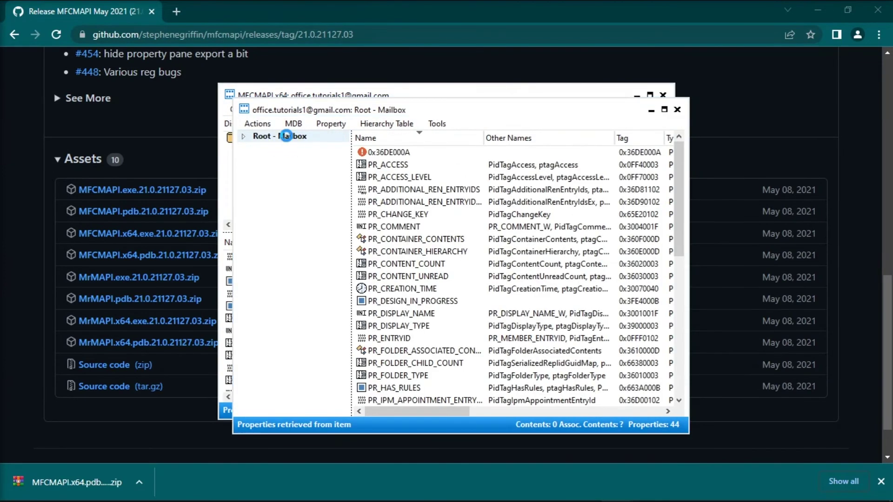
left_click(242, 137)
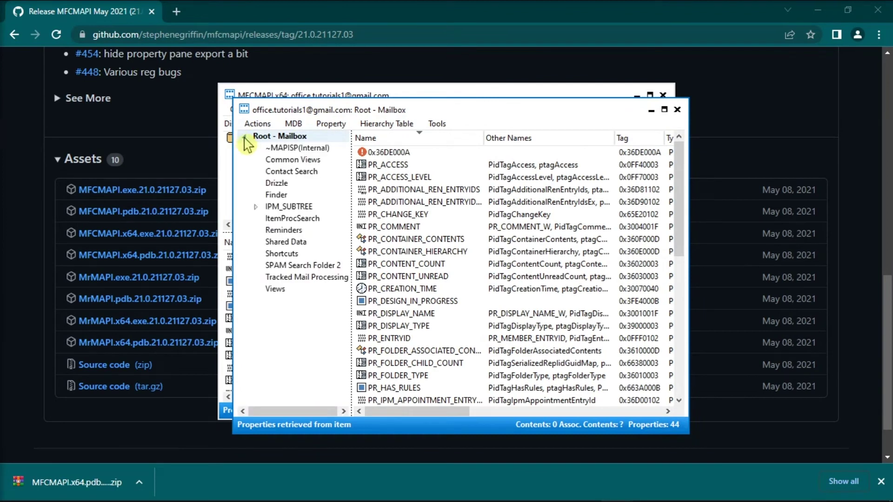
left_click(258, 208)
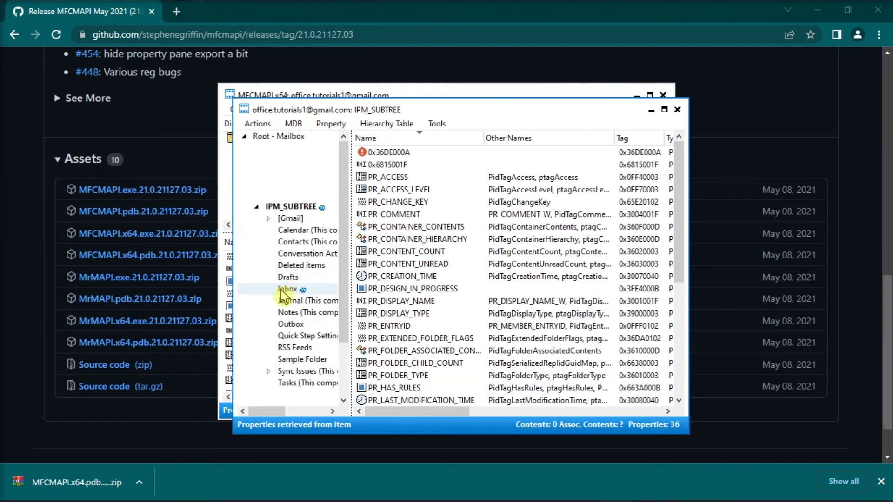
left_click(287, 290)
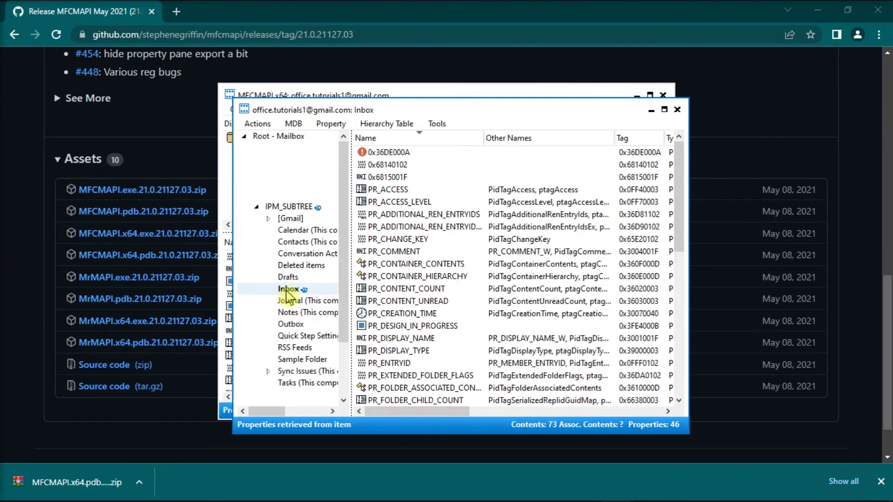
right_click(472, 163)
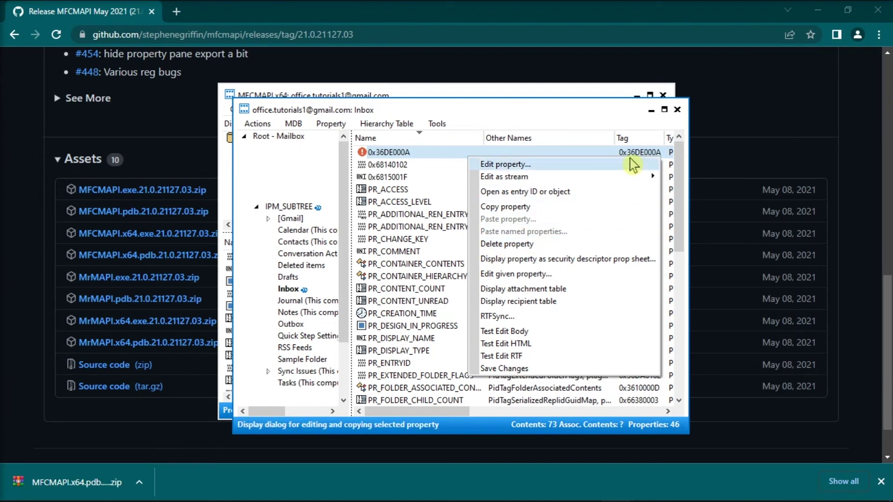
left_click(677, 110)
left_click(664, 97)
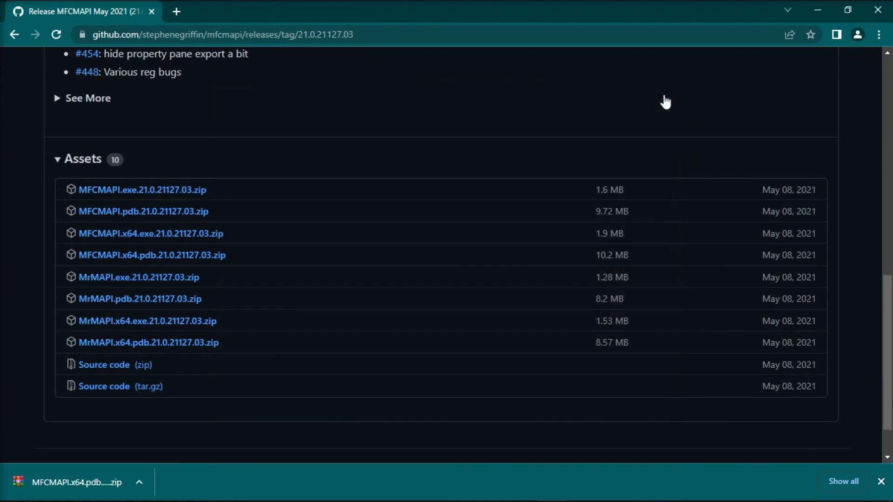
Step: Bring Microsoft Outlook back to the front, showing its empty Inbox
left_click(519, 494)
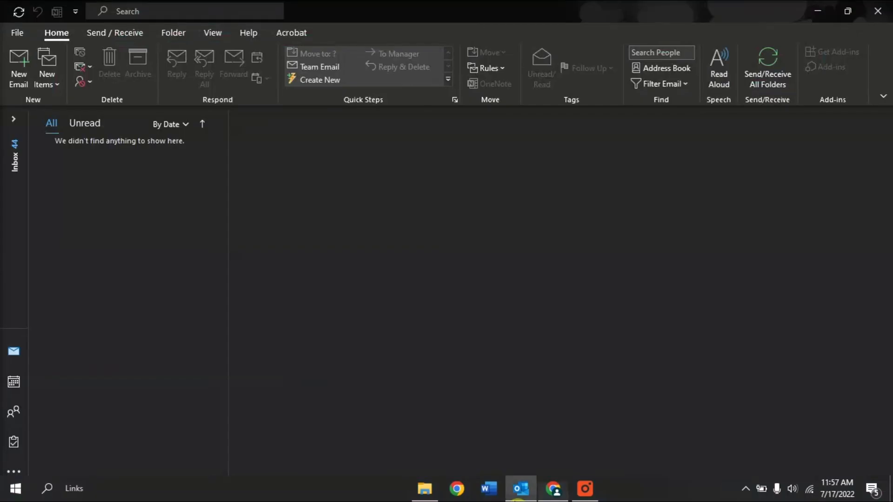